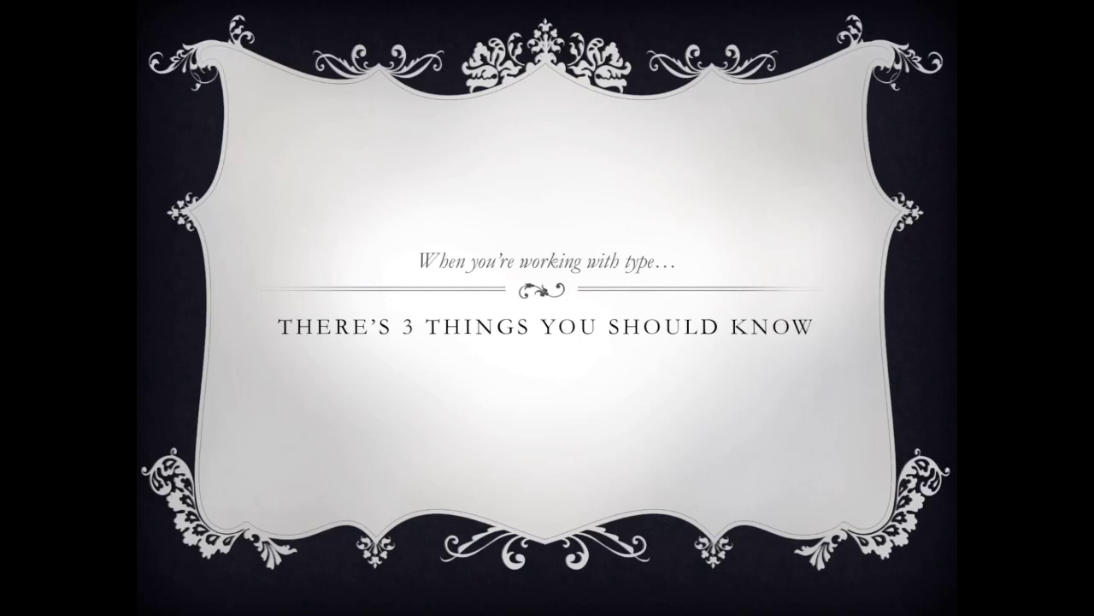
pyautogui.press('Right')
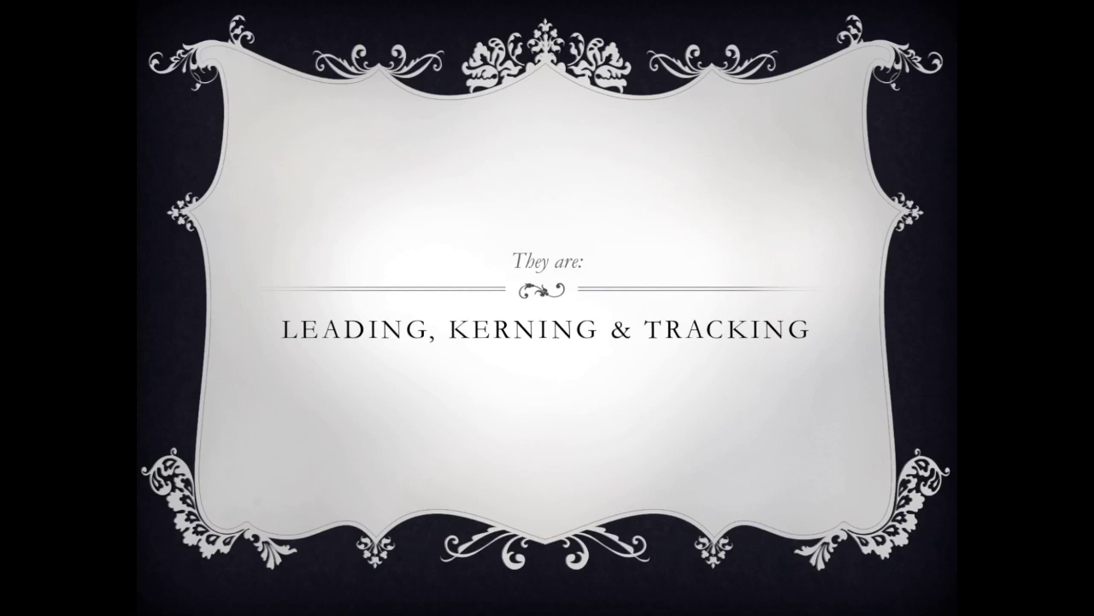
pyautogui.press('Right')
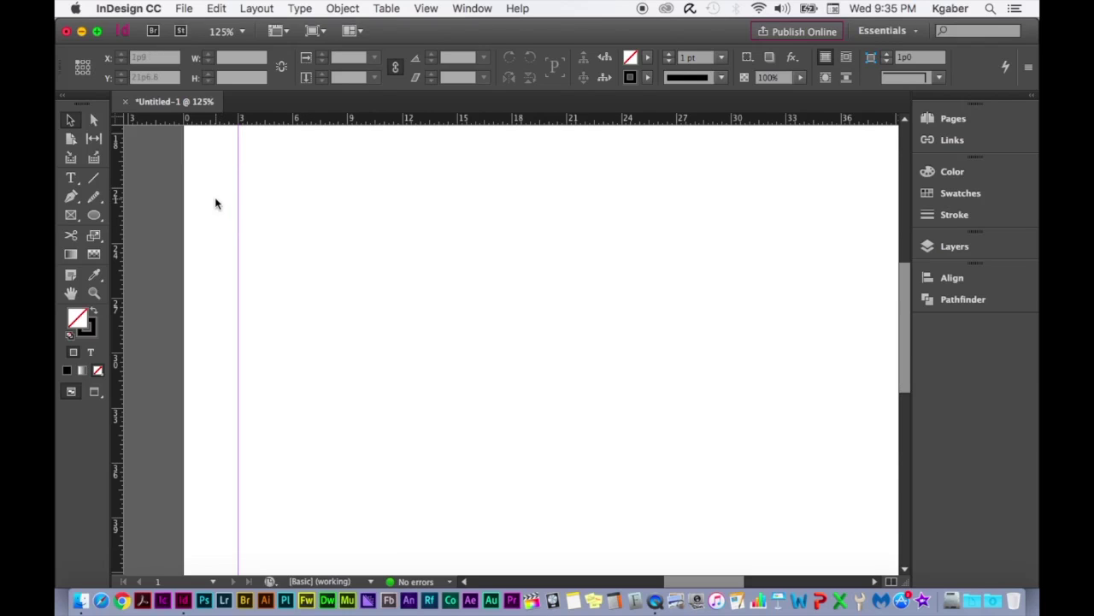
# Create a text frame about 24p4 wide and 18p1 high and fill it with placeholder text
pyautogui.click(72, 180)
pyautogui.moveTo(420, 181); pyautogui.dragTo(864, 511)
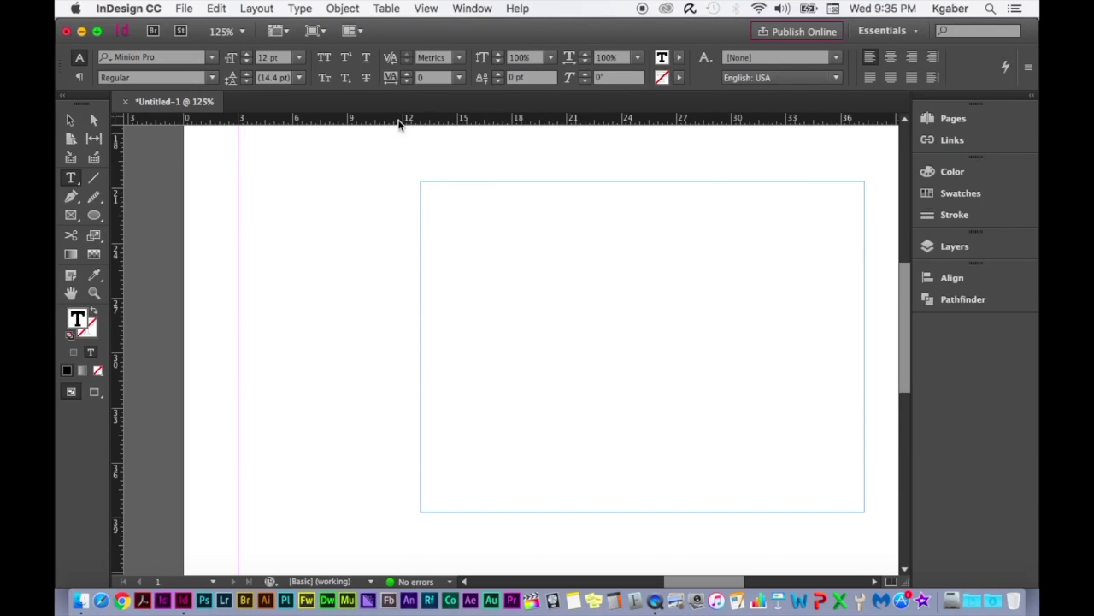
pyautogui.click(310, 10)
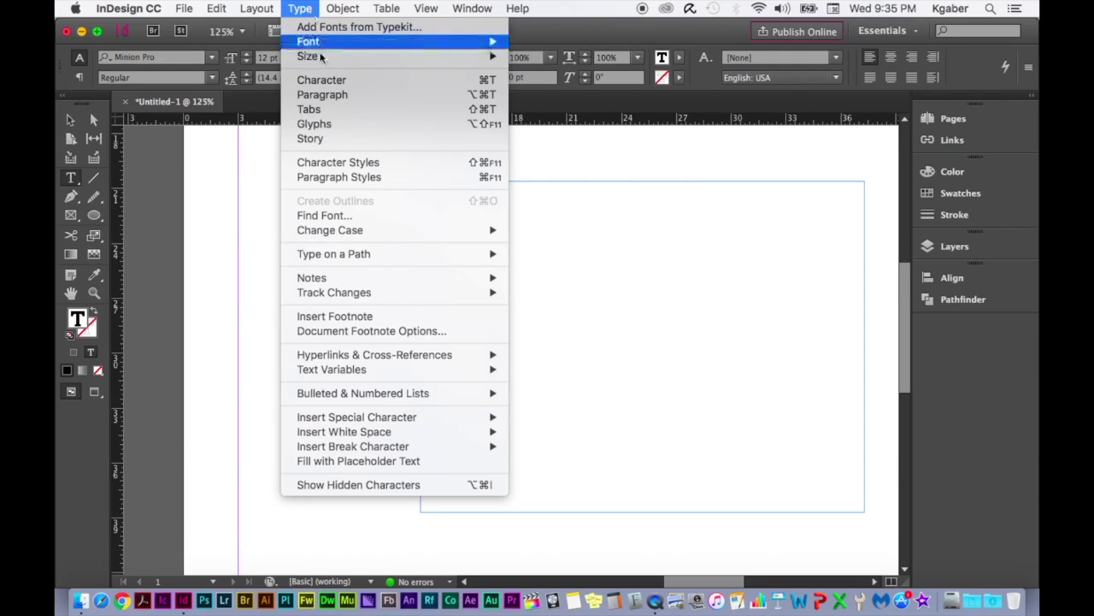
pyautogui.click(444, 460)
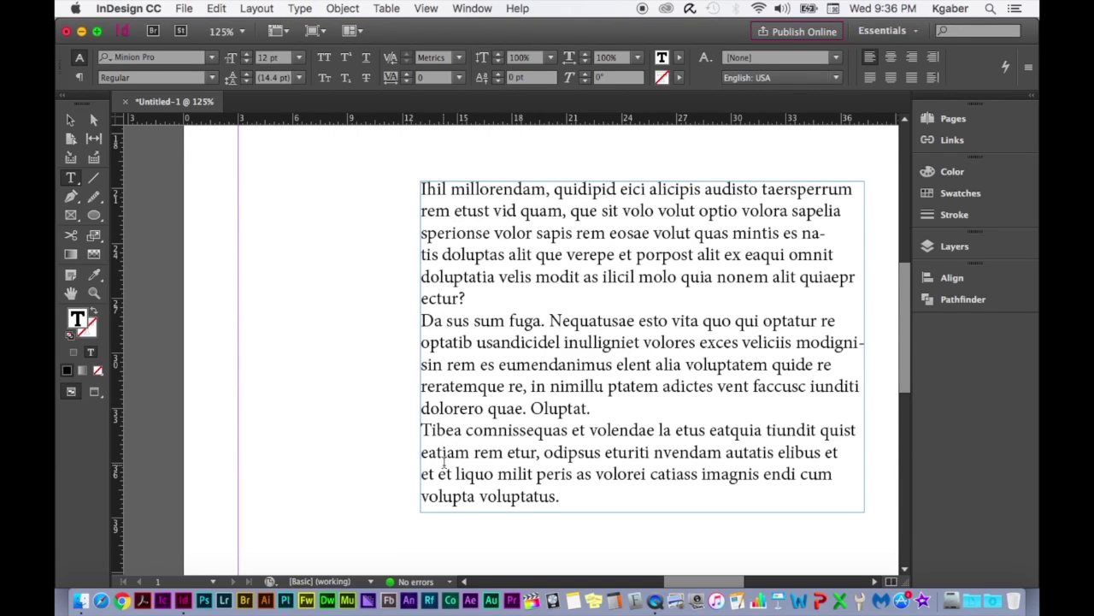
pyautogui.press('Escape')
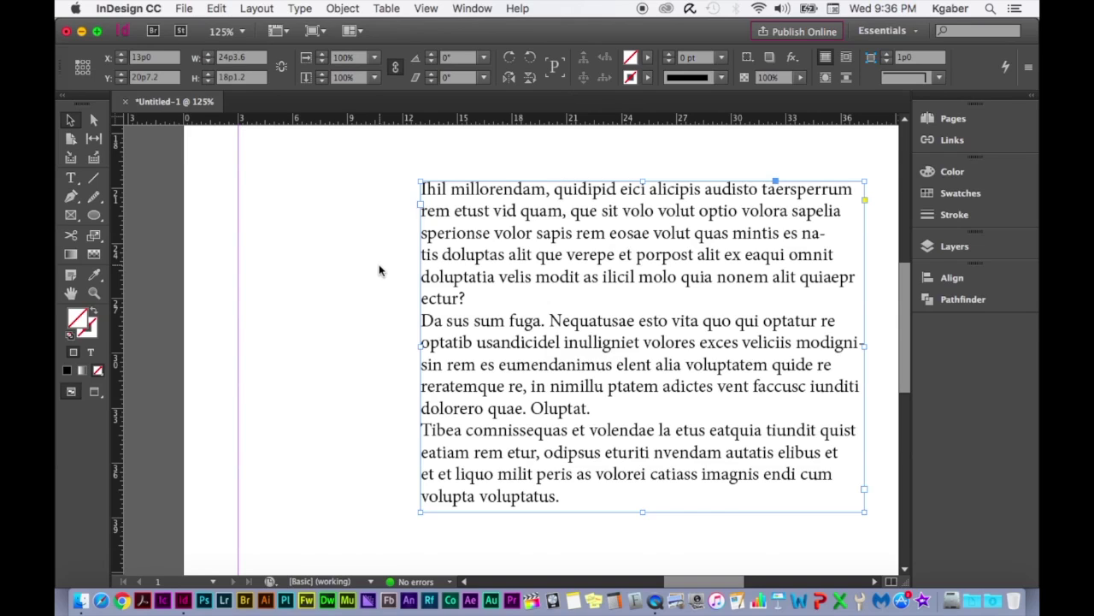
# Show the Character panel and place it beside the placeholder text frame
pyautogui.click(72, 178)
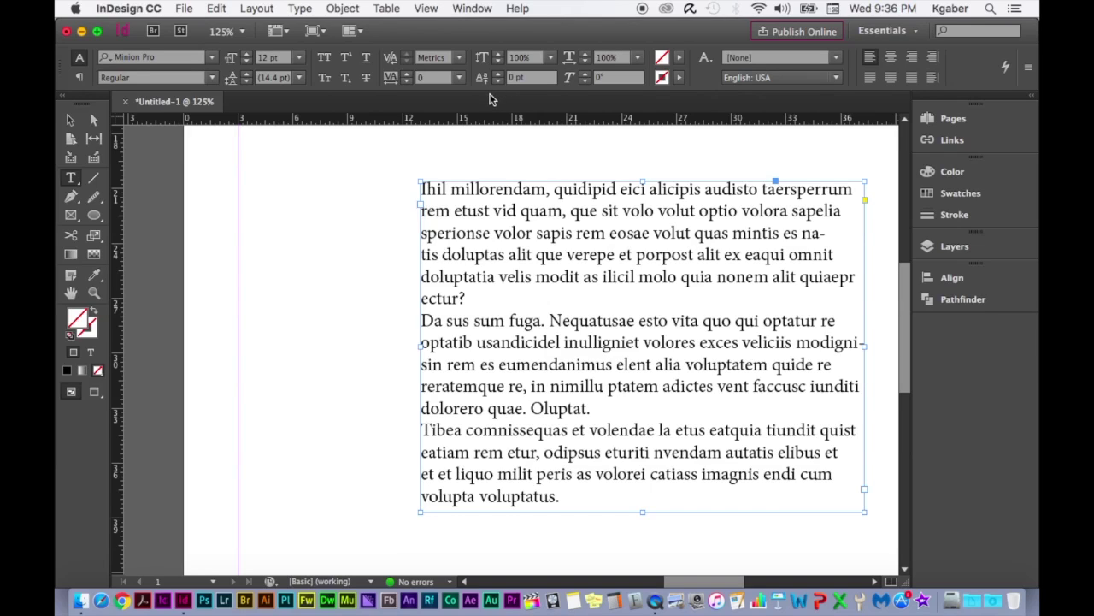
pyautogui.click(475, 10)
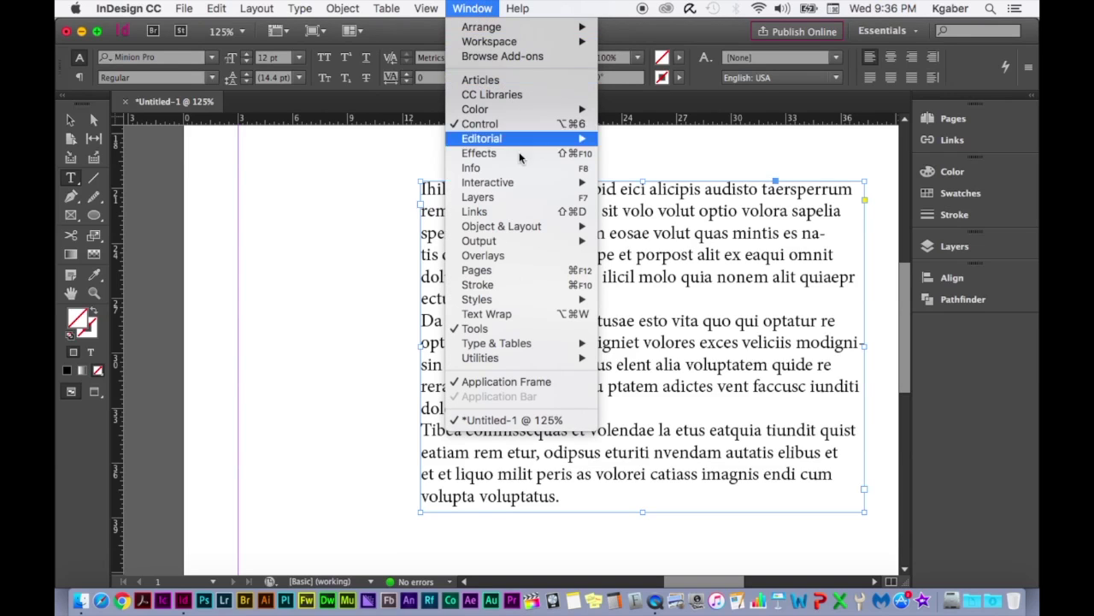
pyautogui.moveTo(556, 345)
pyautogui.click(683, 346)
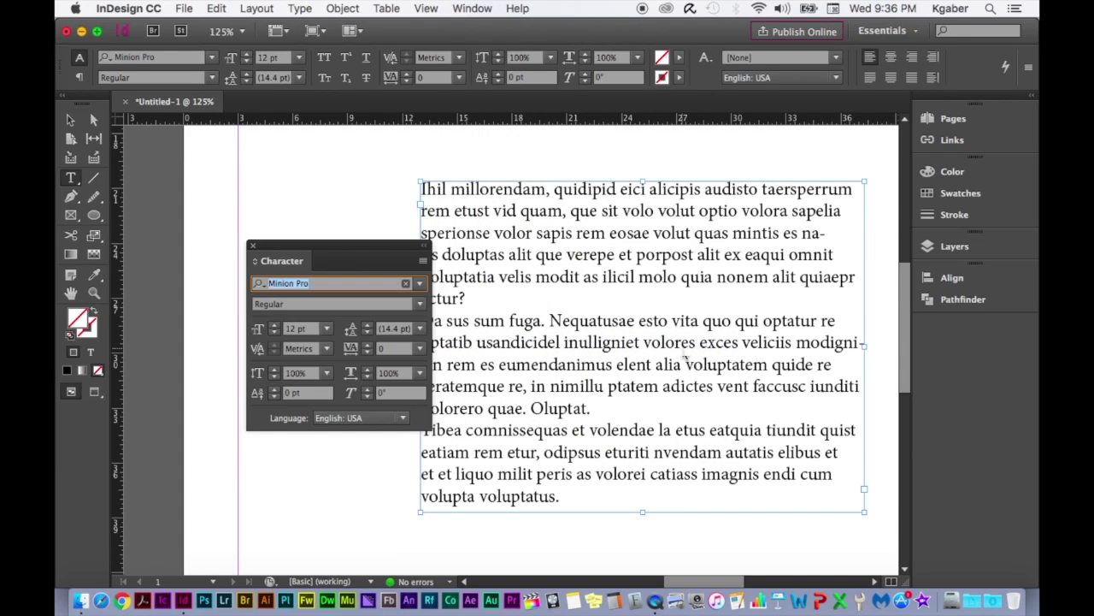
pyautogui.moveTo(366, 245); pyautogui.dragTo(343, 260)
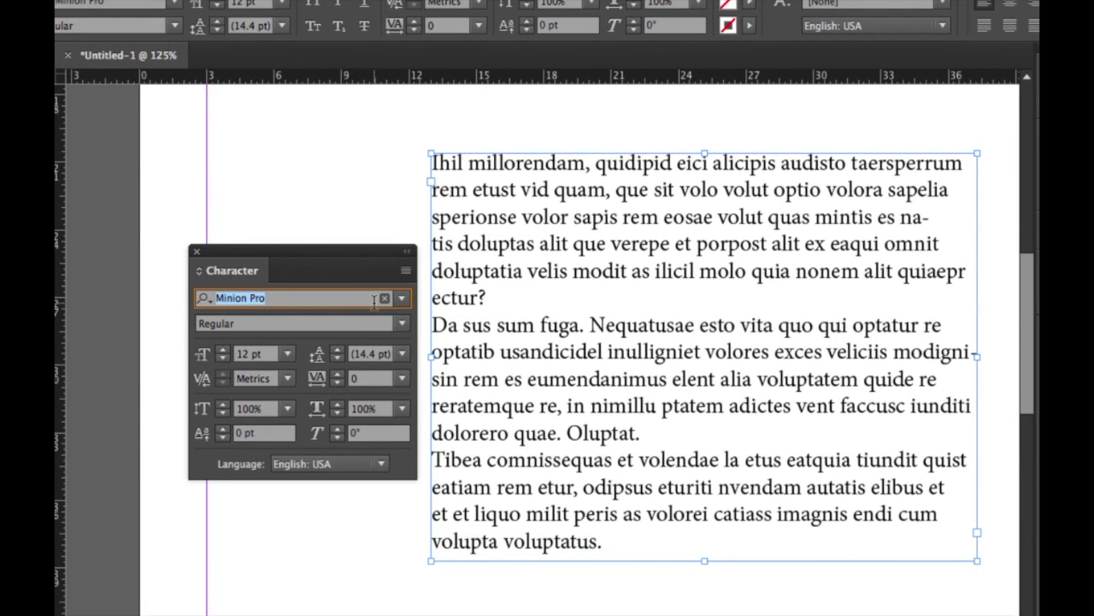
pyautogui.moveTo(337, 248); pyautogui.dragTo(330, 231)
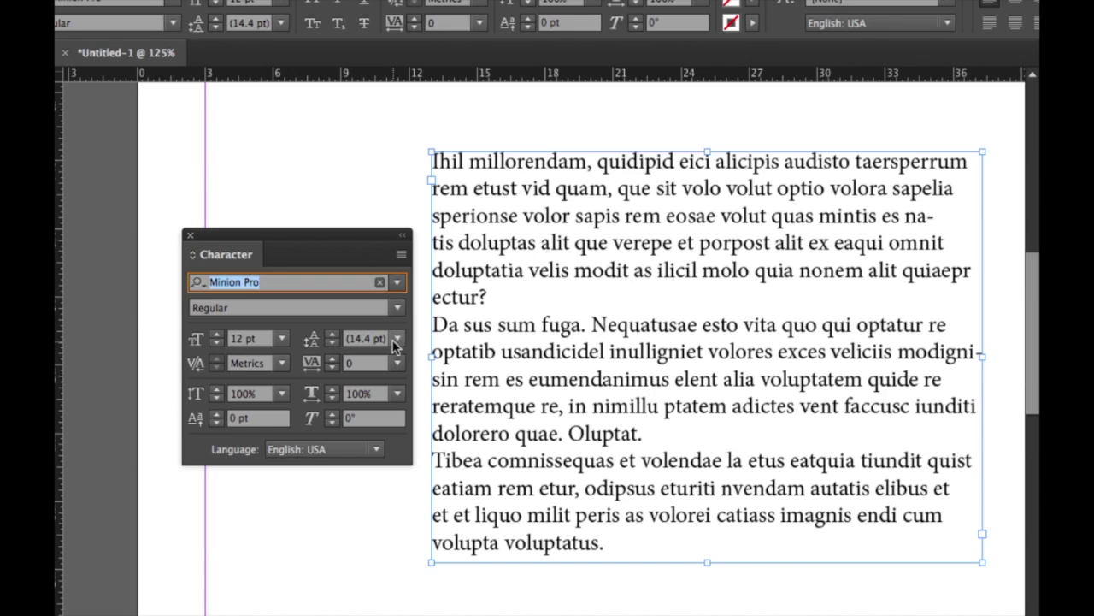
# Tighten the placeholder text's leading to 4 pt, and reset it to 14 pt
pyautogui.click(330, 344)
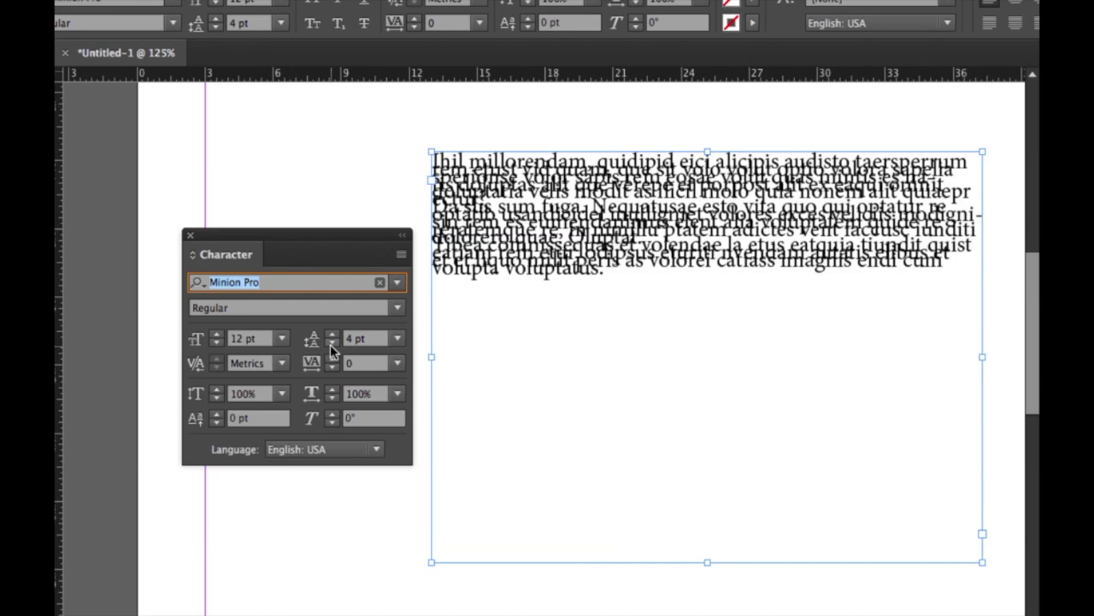
pyautogui.click(398, 339)
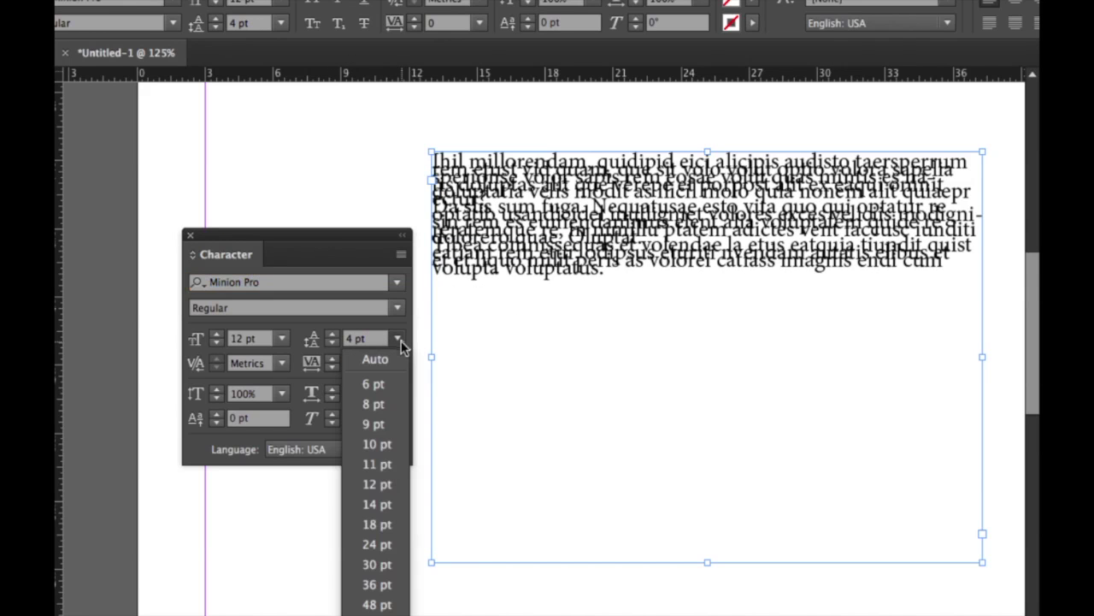
pyautogui.click(386, 502)
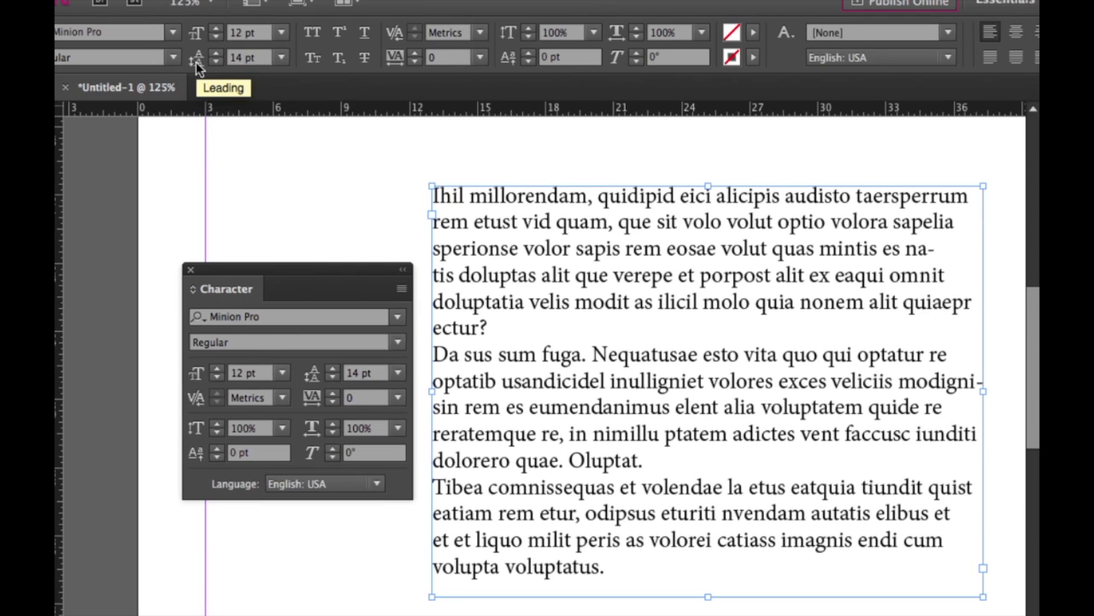
# Set the placeholder text's leading to Auto, and tighten it to 11 pt
pyautogui.click(279, 57)
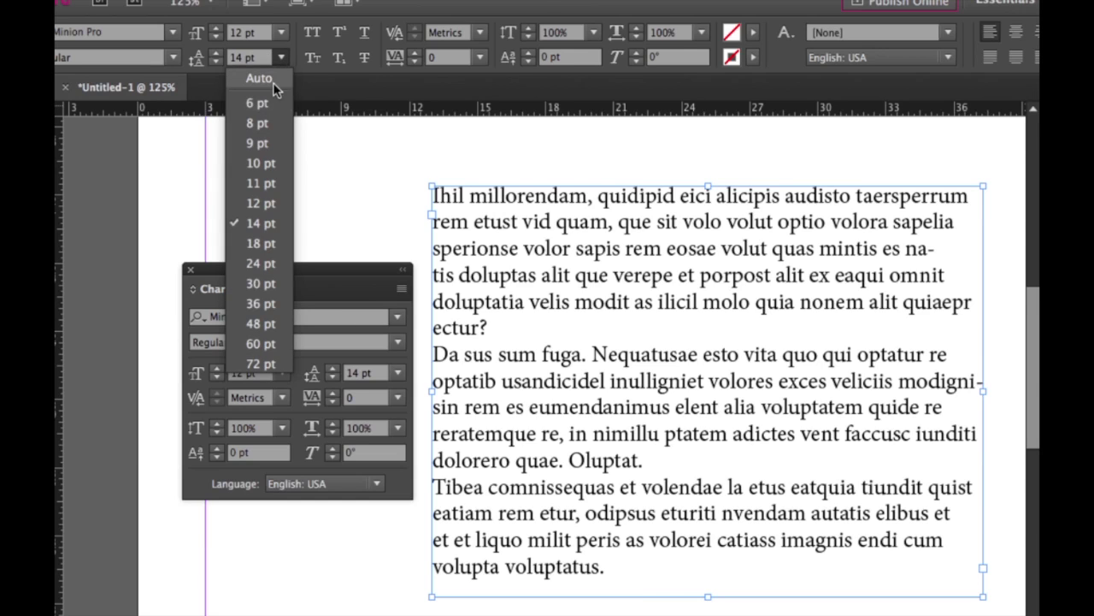
pyautogui.click(273, 81)
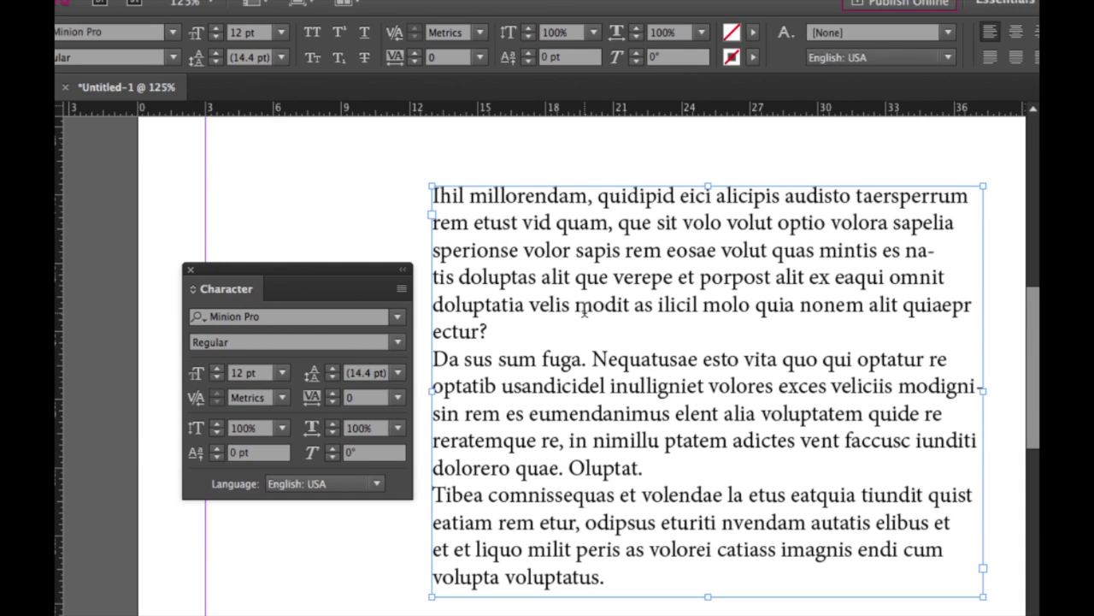
pyautogui.click(283, 58)
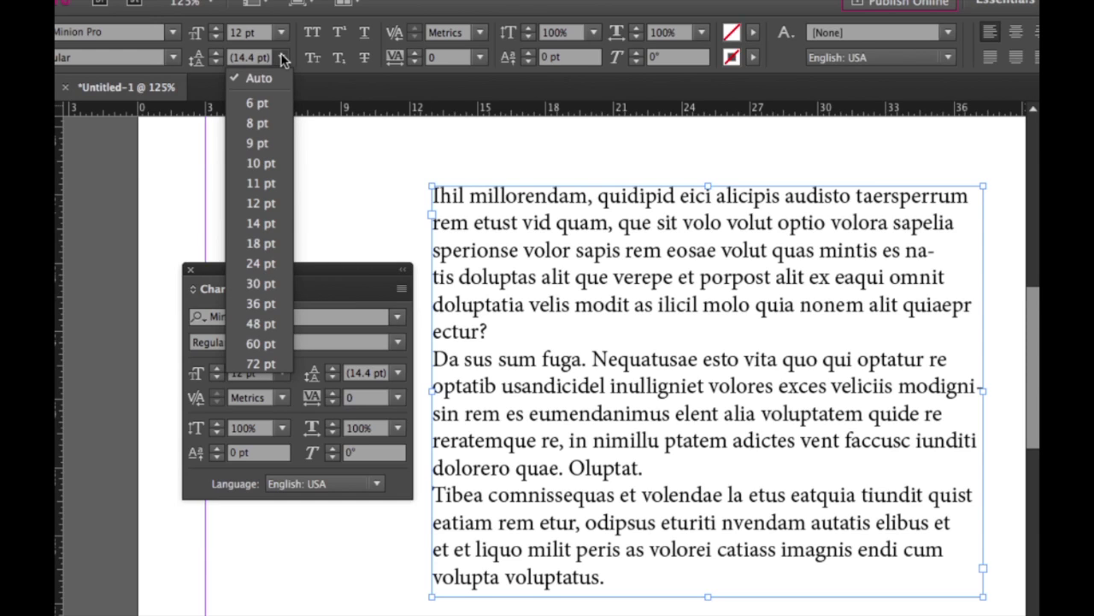
pyautogui.click(261, 183)
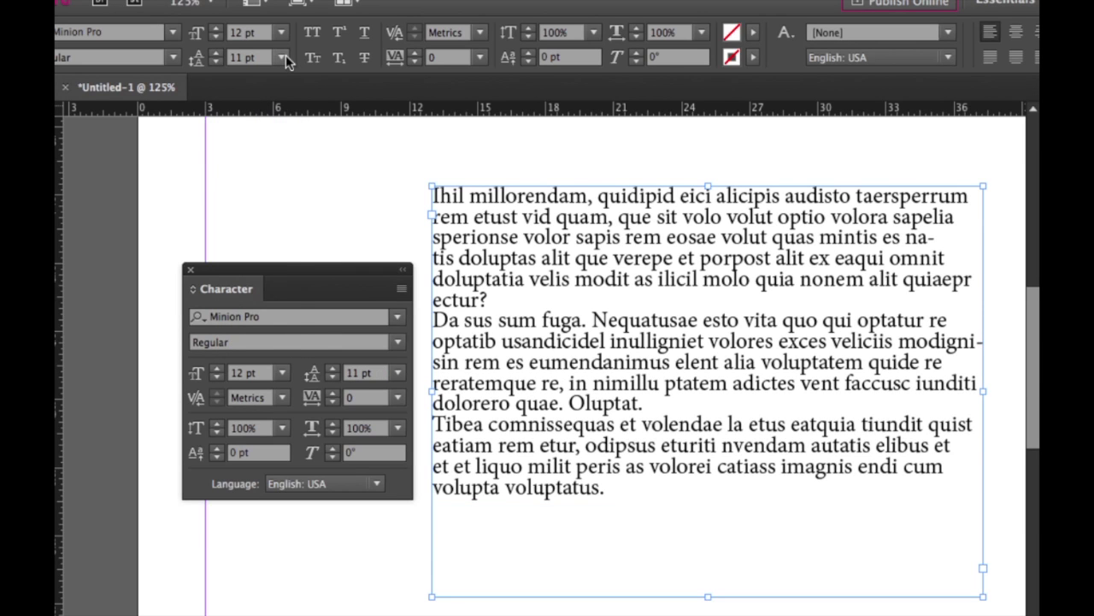
# Loosen the placeholder text's leading to 18 pt
pyautogui.click(286, 55)
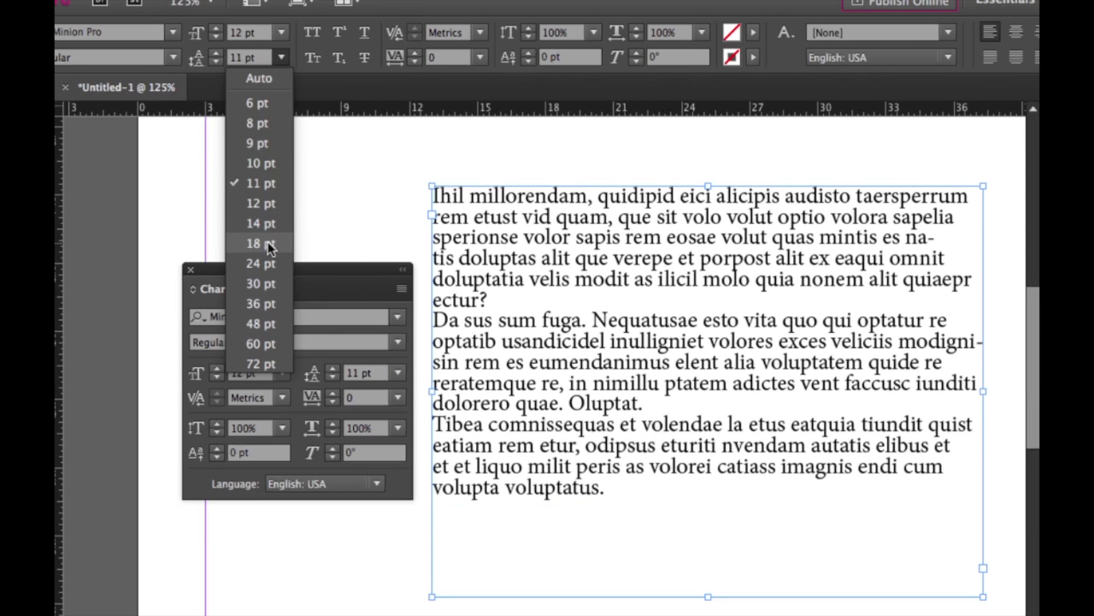
pyautogui.click(268, 243)
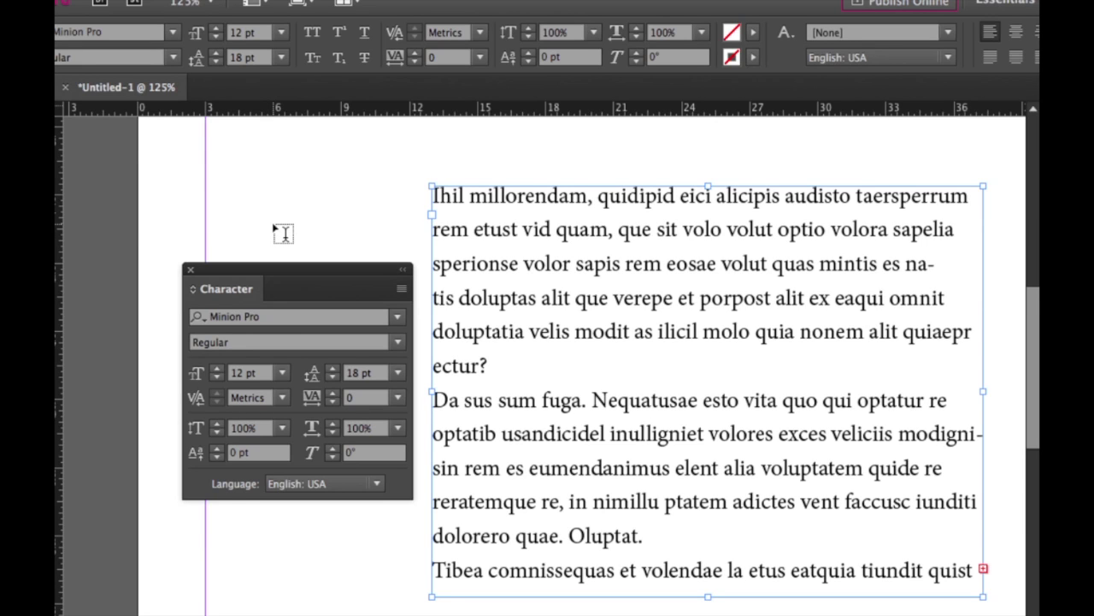
pyautogui.moveTo(509, 2)
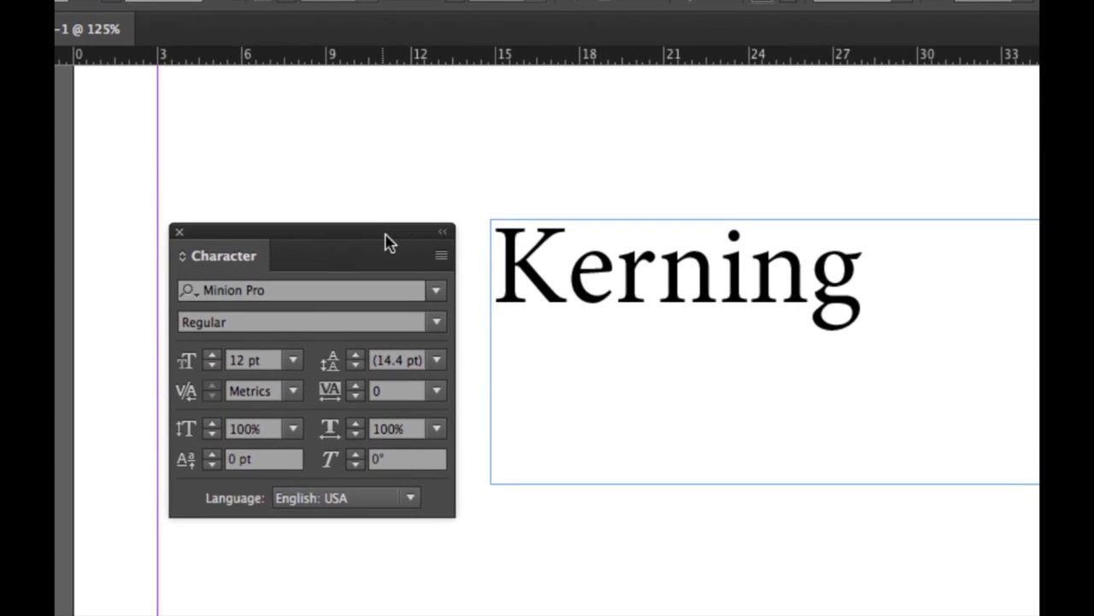
# Widen the kerning between the K and the e in "Kerning" to 200
pyautogui.moveTo(345, 224); pyautogui.dragTo(336, 183)
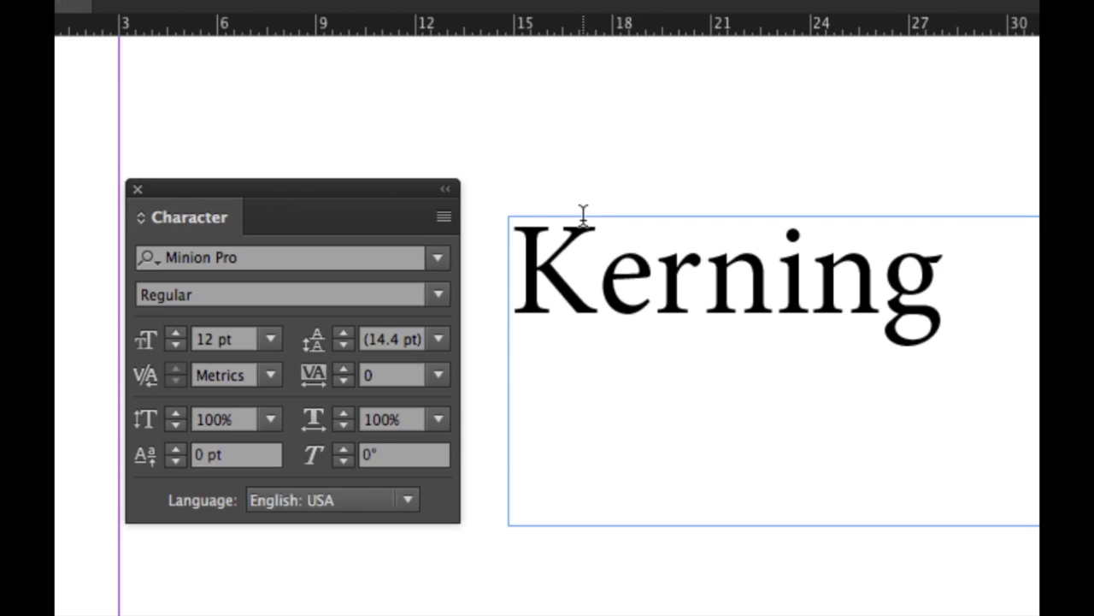
pyautogui.click(594, 259)
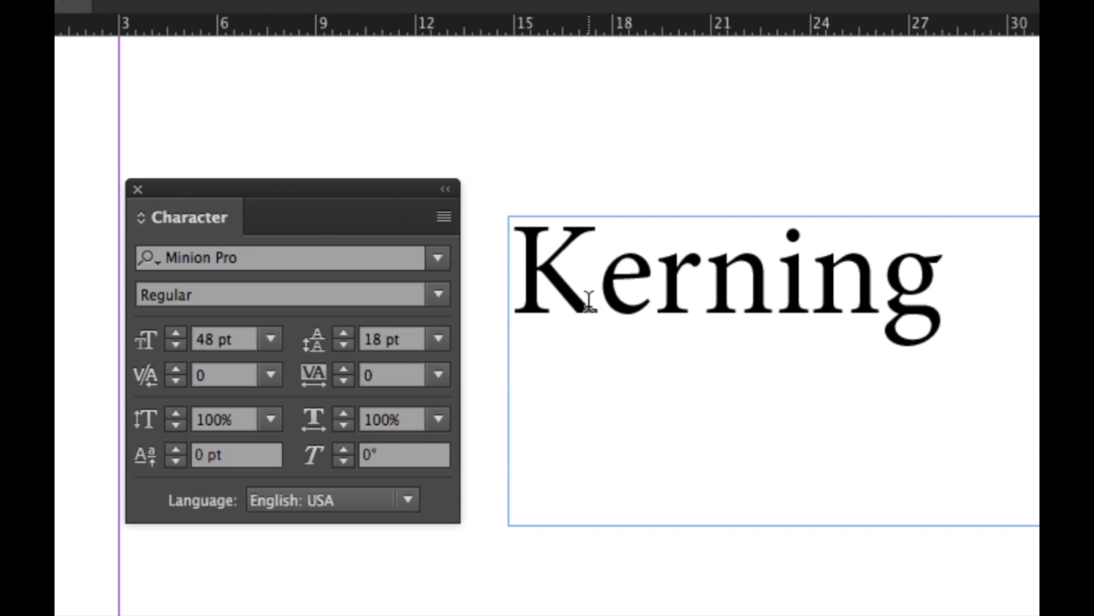
pyautogui.click(269, 374)
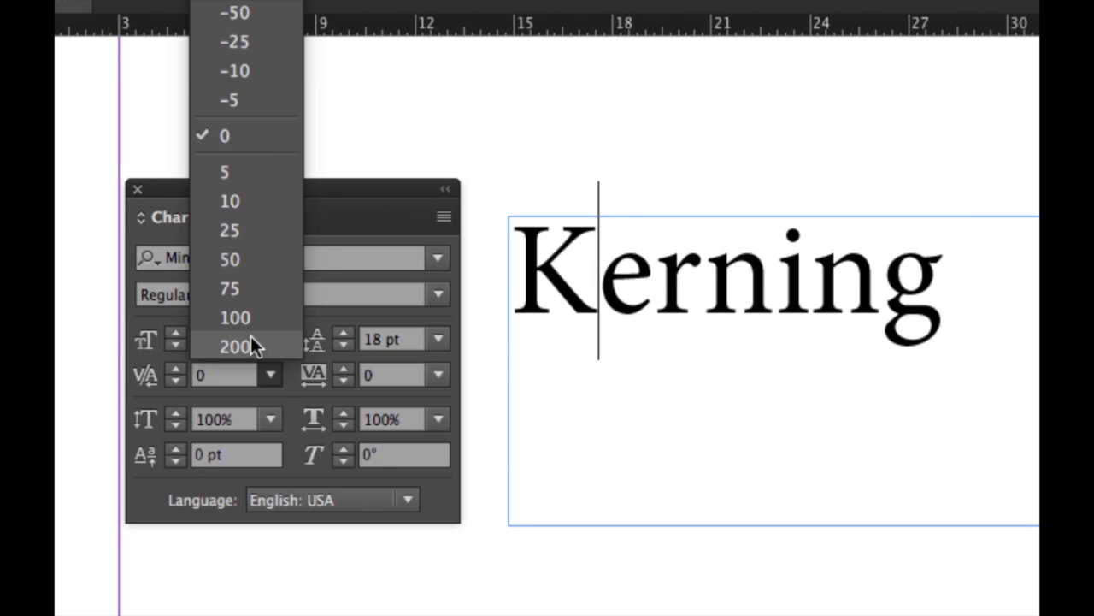
pyautogui.click(235, 345)
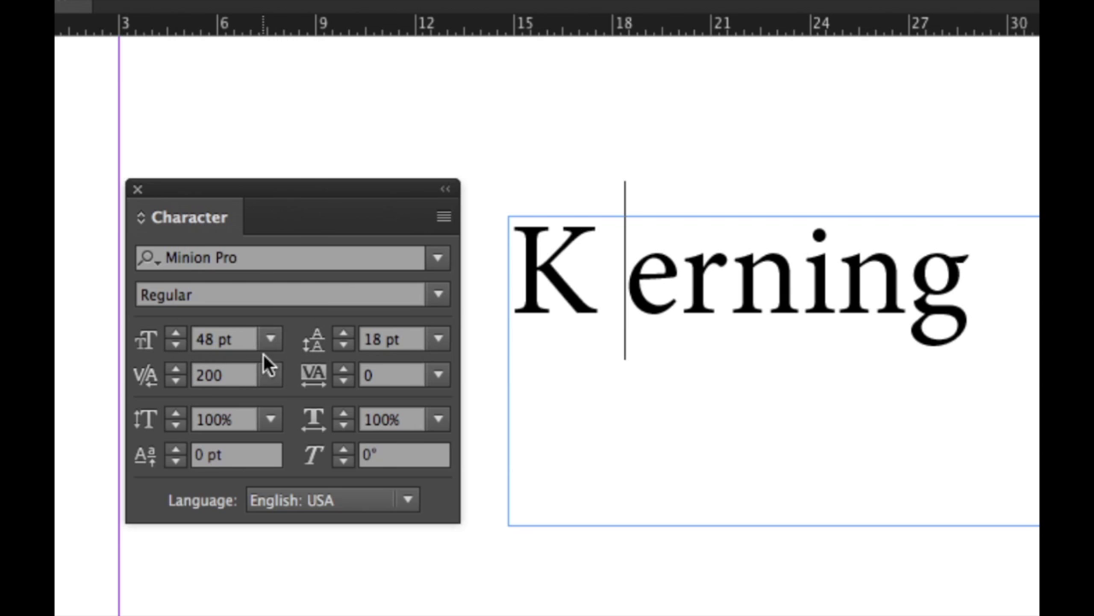
# Tighten the kerning between the K and the e in "Kerning" to -100
pyautogui.click(264, 372)
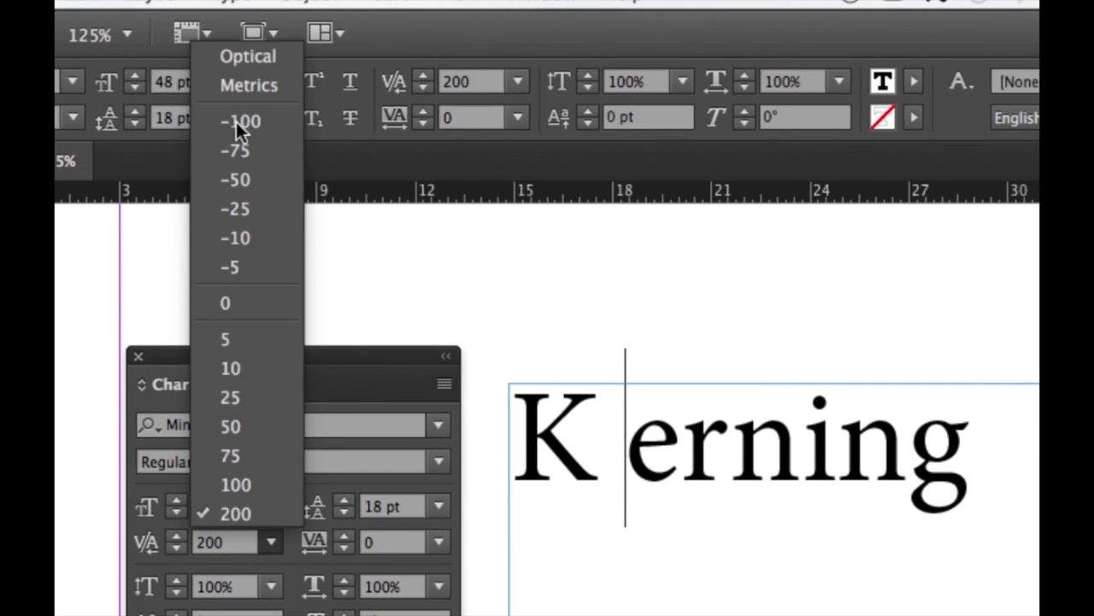
pyautogui.click(236, 122)
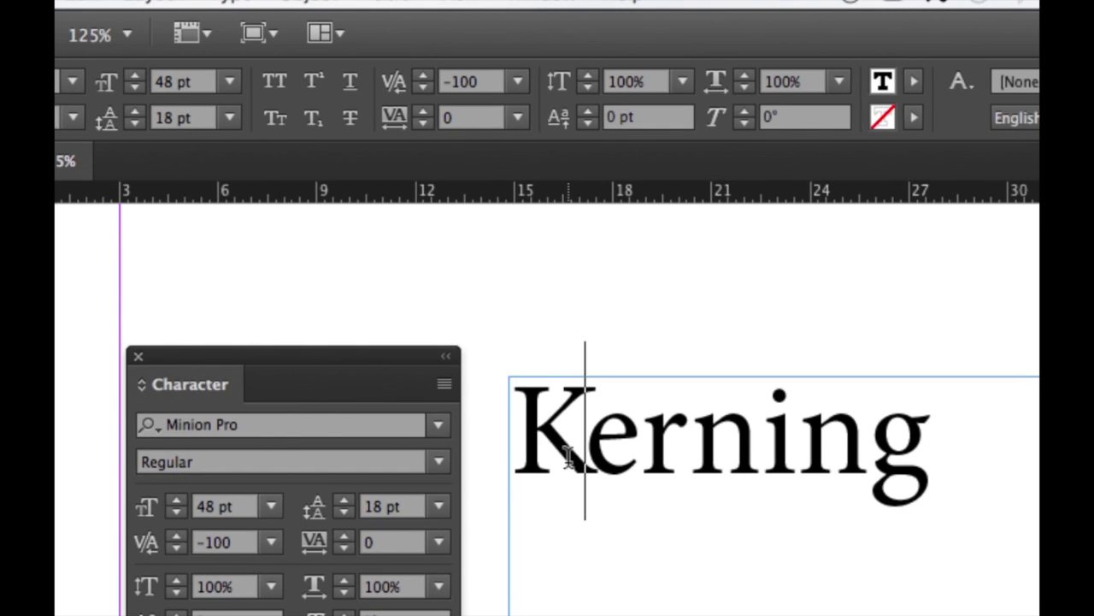
pyautogui.scroll(1, 569, 453)
pyautogui.scroll(-5, 505, 346)
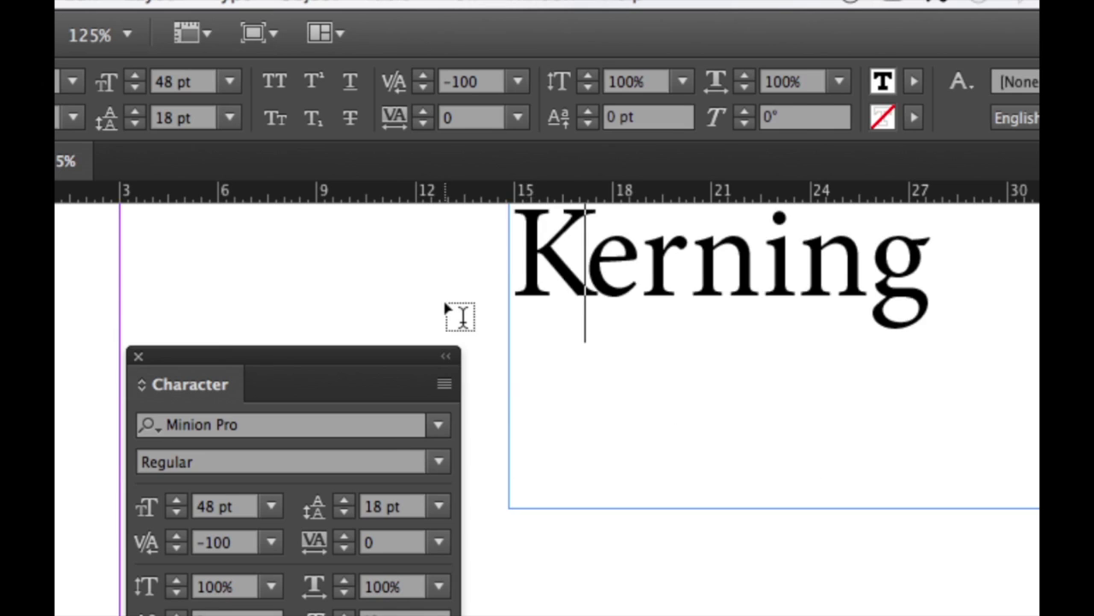
pyautogui.scroll(1, 488, 605)
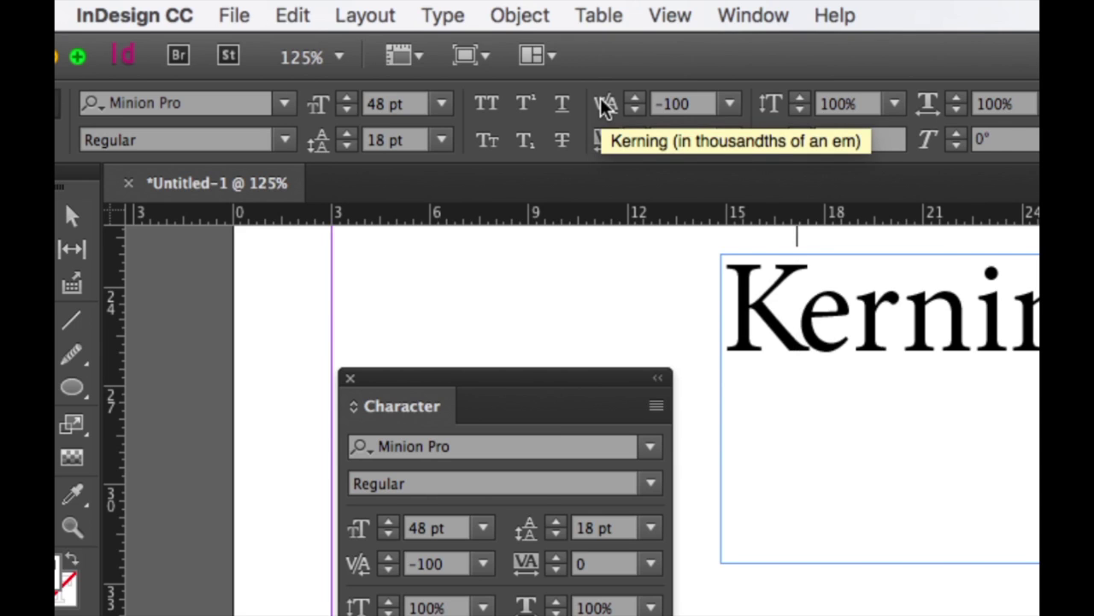
# Try a kerning of 25 between the K and the e in "Kerning", and reset it to 0
pyautogui.click(727, 104)
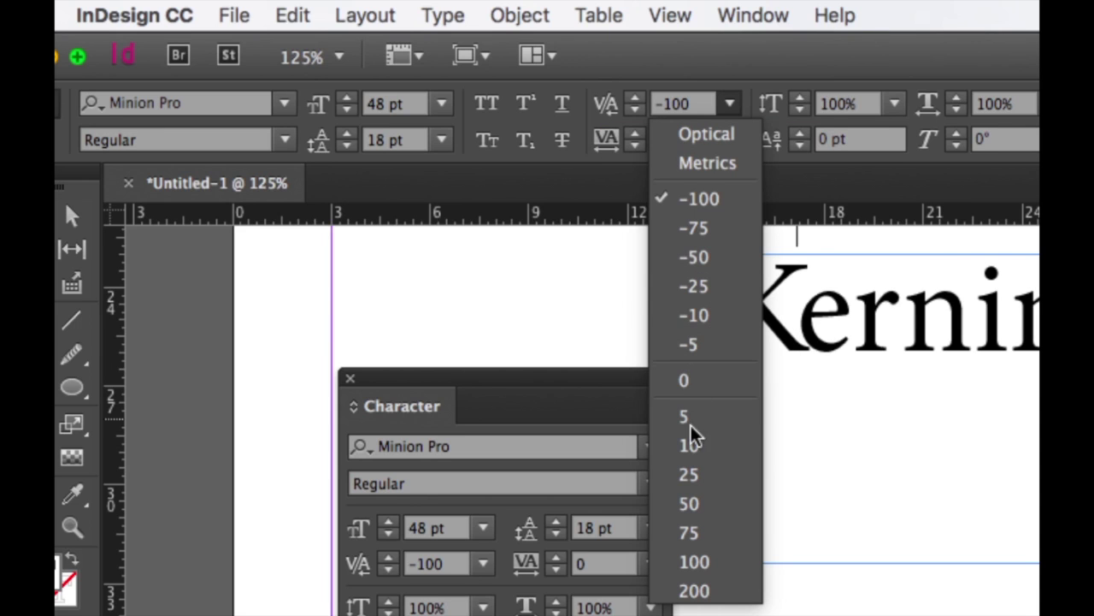
pyautogui.click(701, 476)
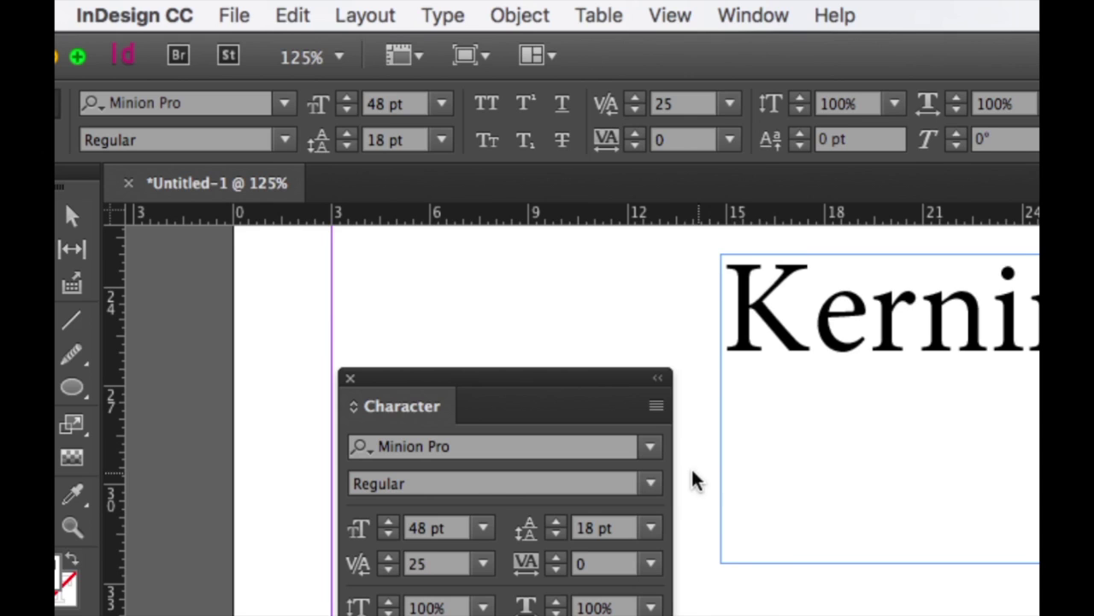
pyautogui.click(727, 104)
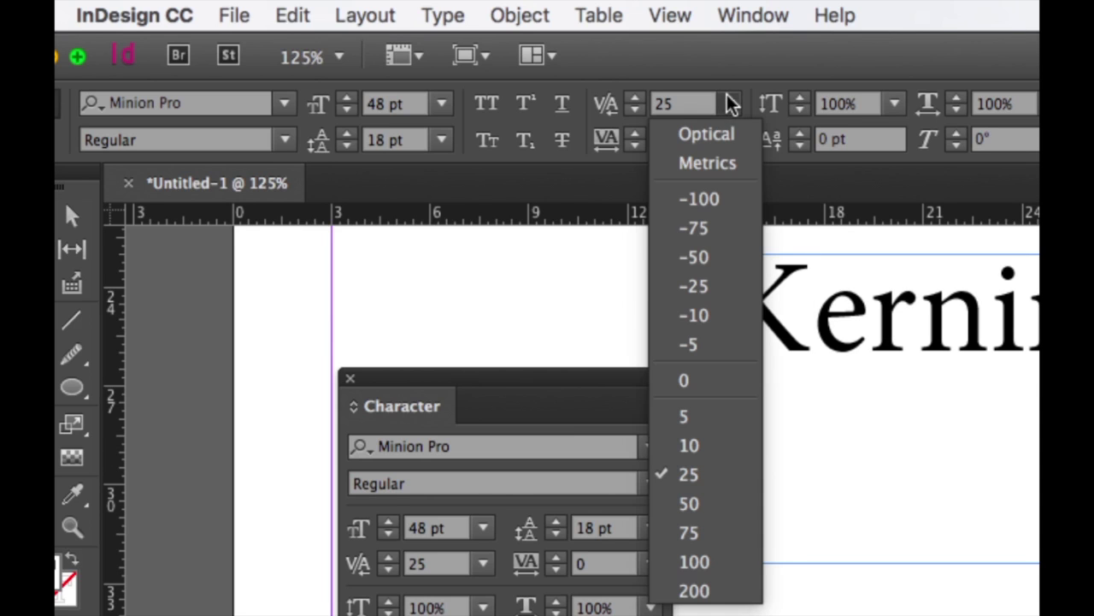
pyautogui.click(699, 382)
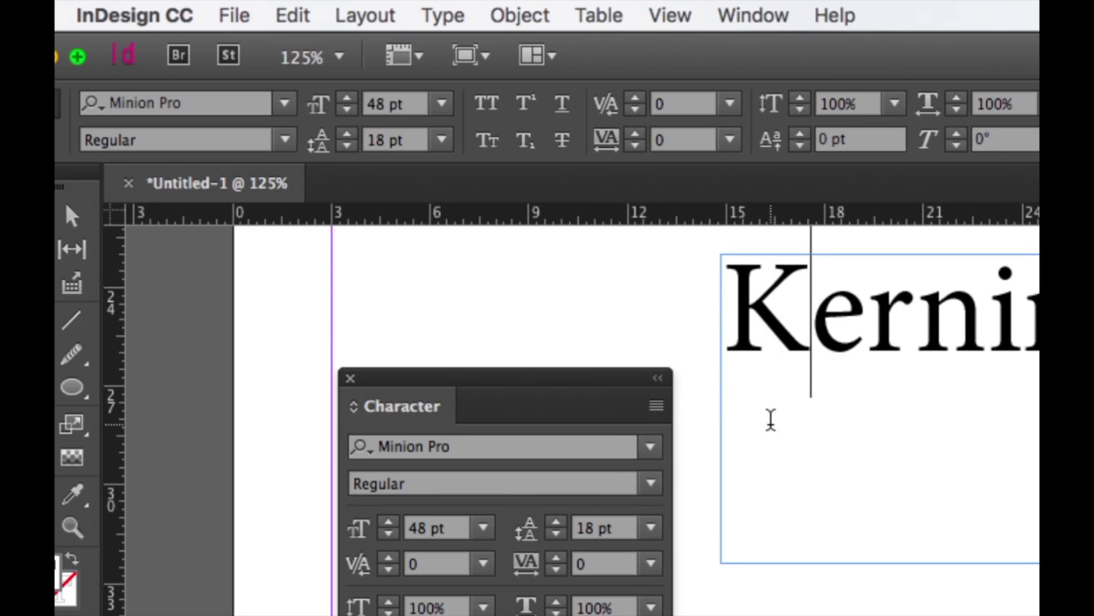
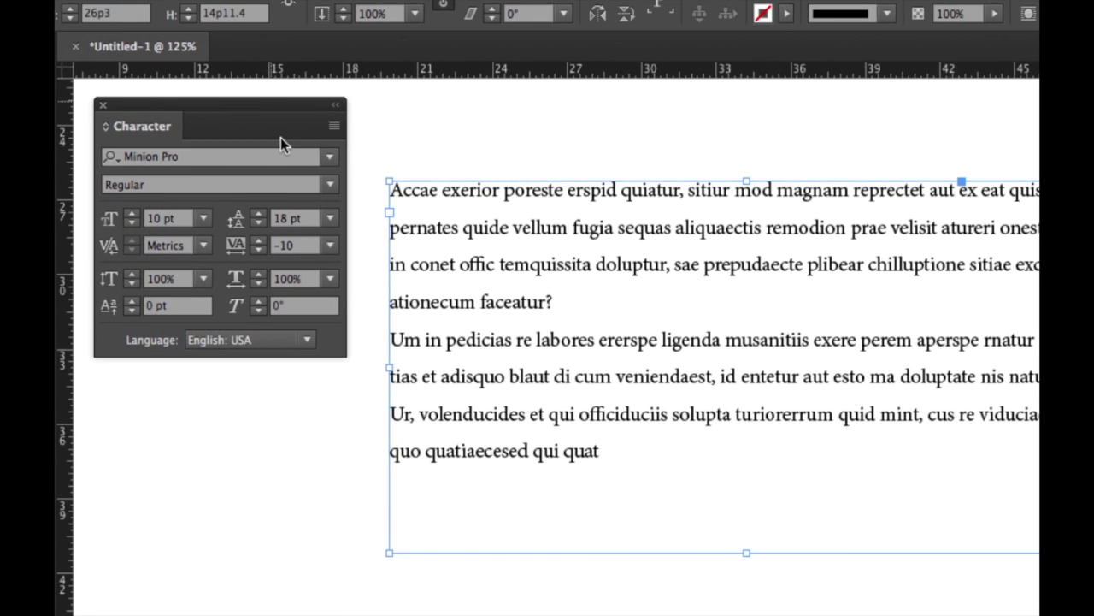
# Move the Character panel beside the text frame and reset the placeholder text's tracking to 0
pyautogui.moveTo(246, 105); pyautogui.dragTo(294, 233)
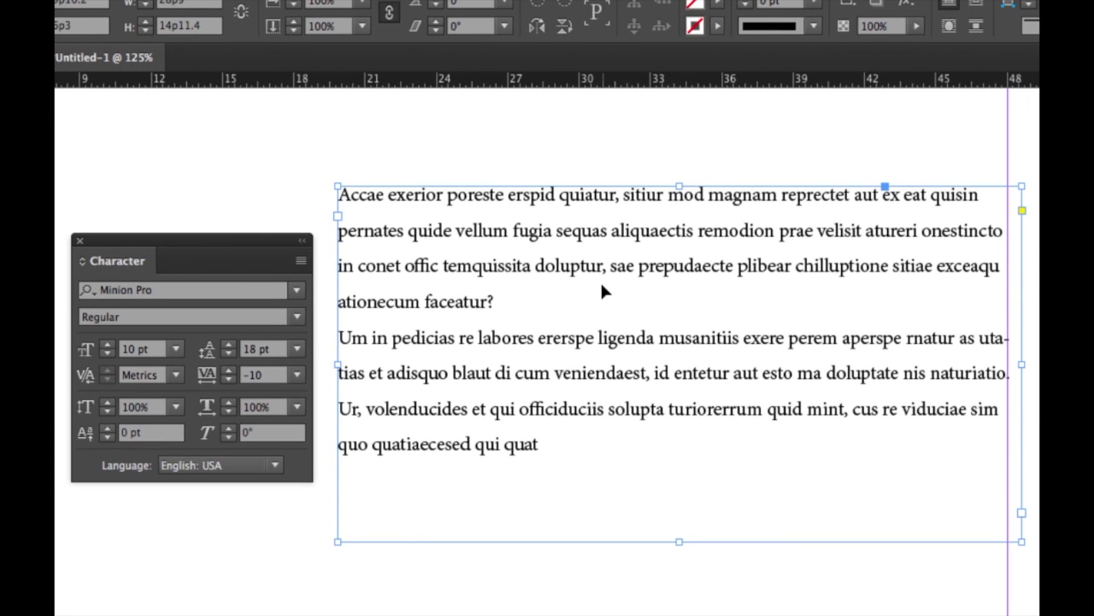
pyautogui.click(295, 377)
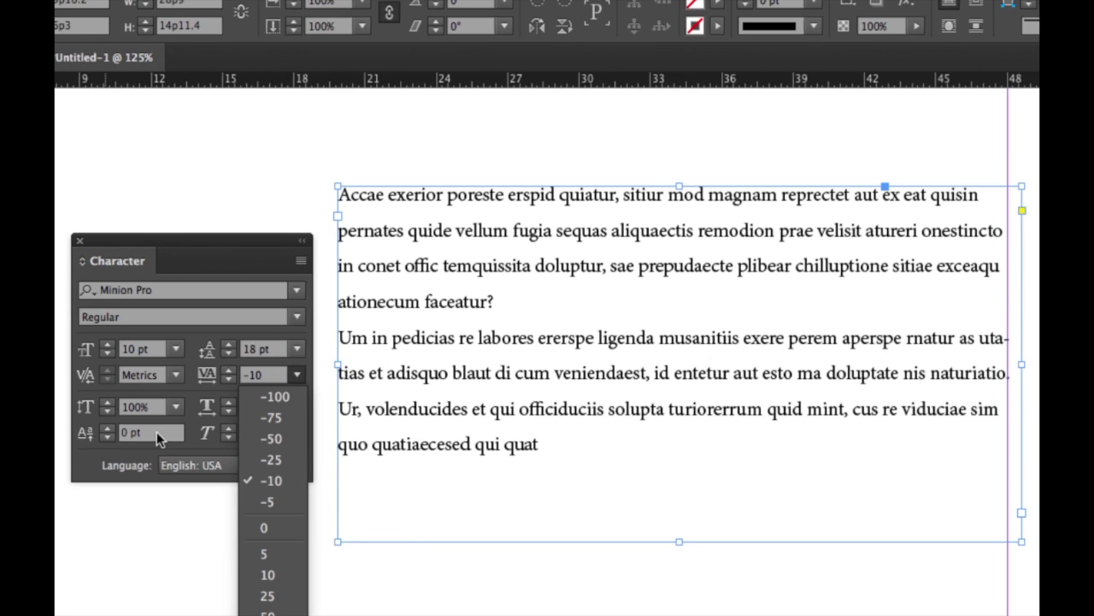
pyautogui.click(274, 530)
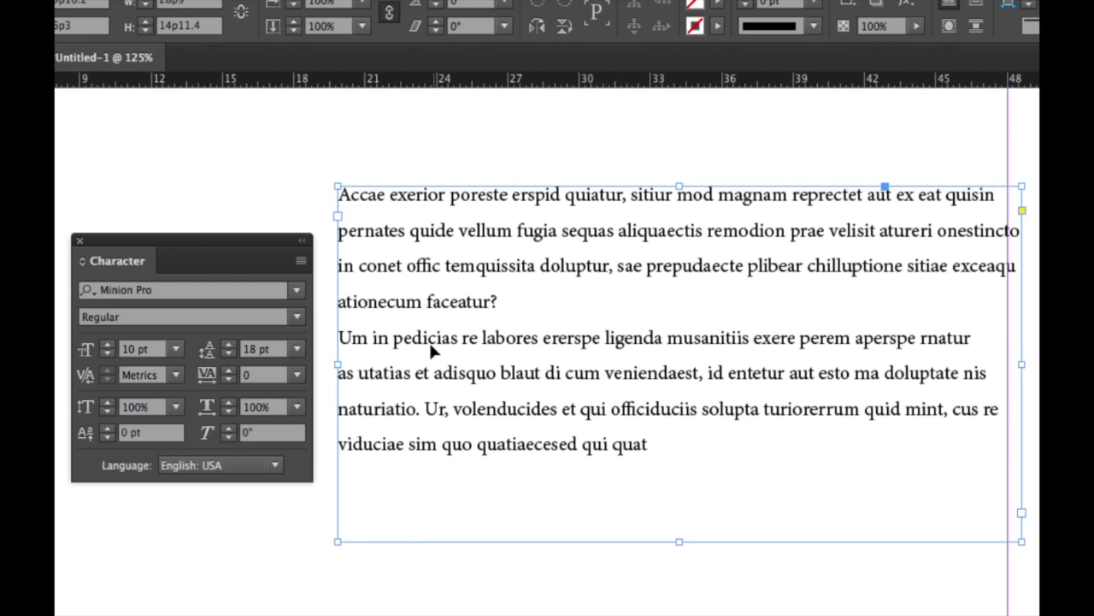
# Try a tracking of -25 on the whole placeholder text, and widen it to 50
pyautogui.click(297, 374)
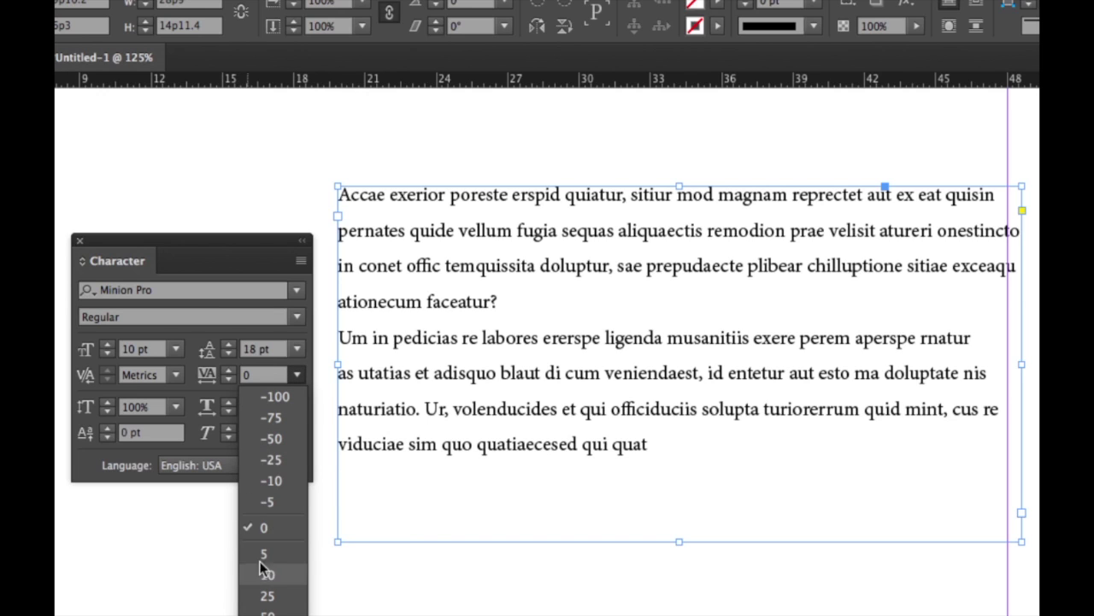
pyautogui.click(272, 459)
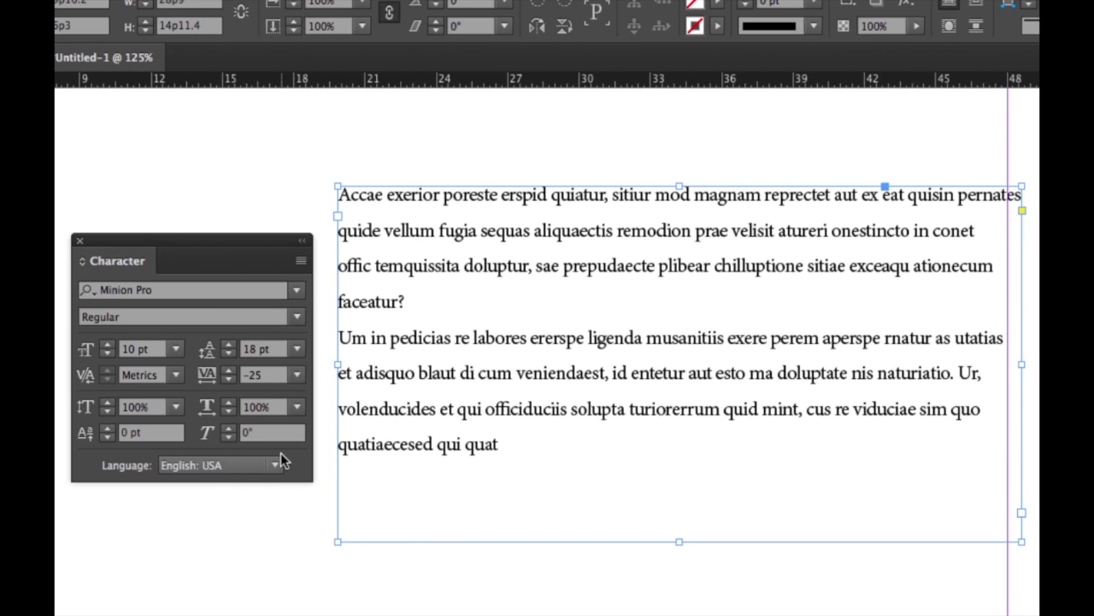
pyautogui.click(286, 377)
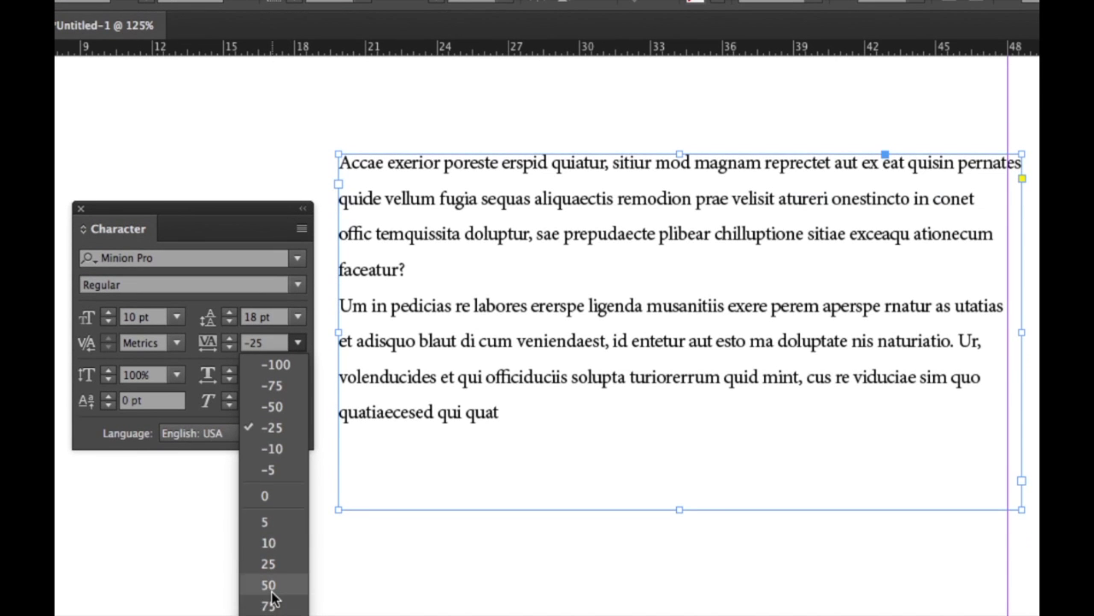
pyautogui.click(270, 589)
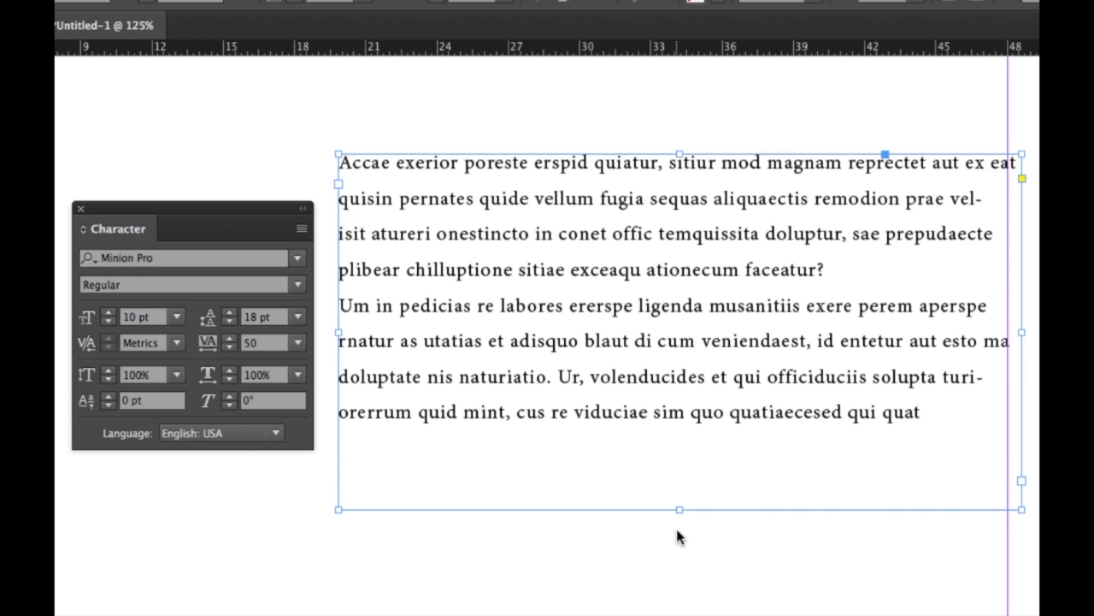
# Set the kerning between the v and the i in "viduciae" in the last line to 50
pyautogui.doubleClick(586, 412)
pyautogui.click(586, 412)
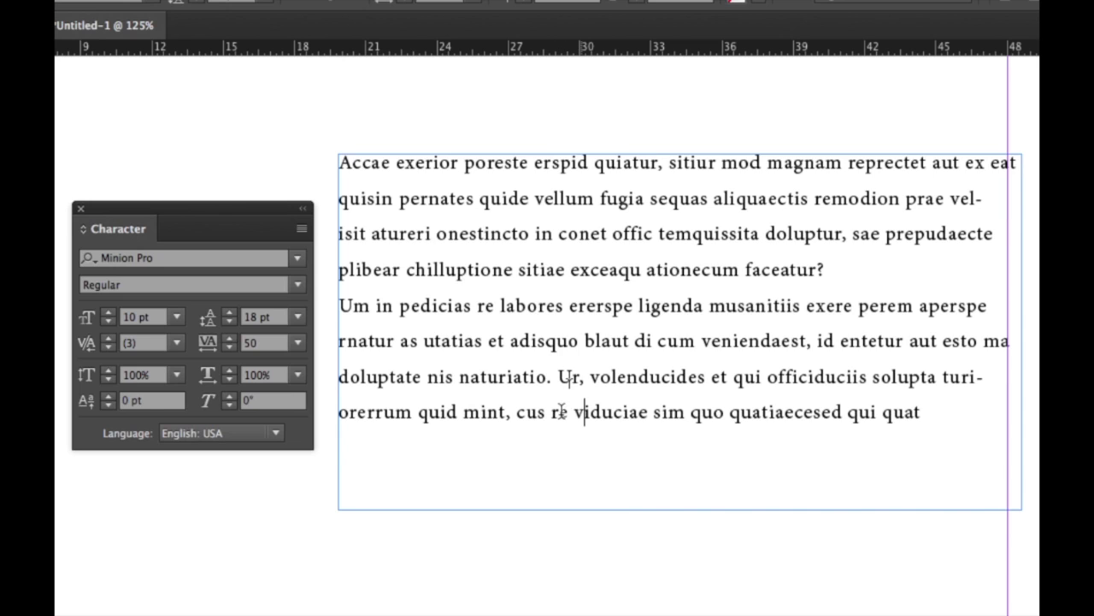
pyautogui.click(179, 342)
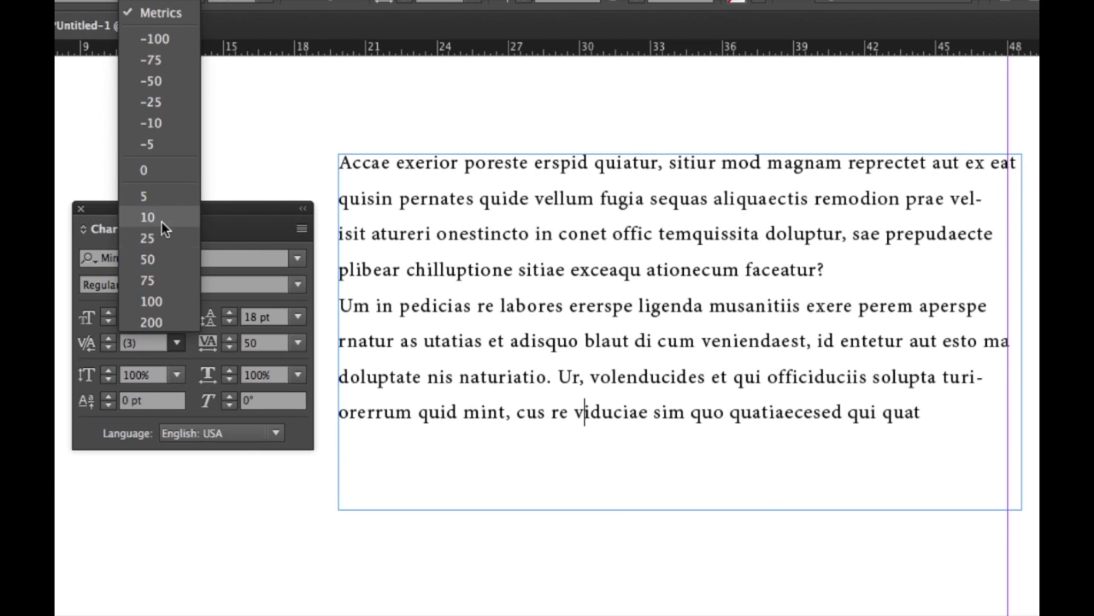
pyautogui.click(162, 260)
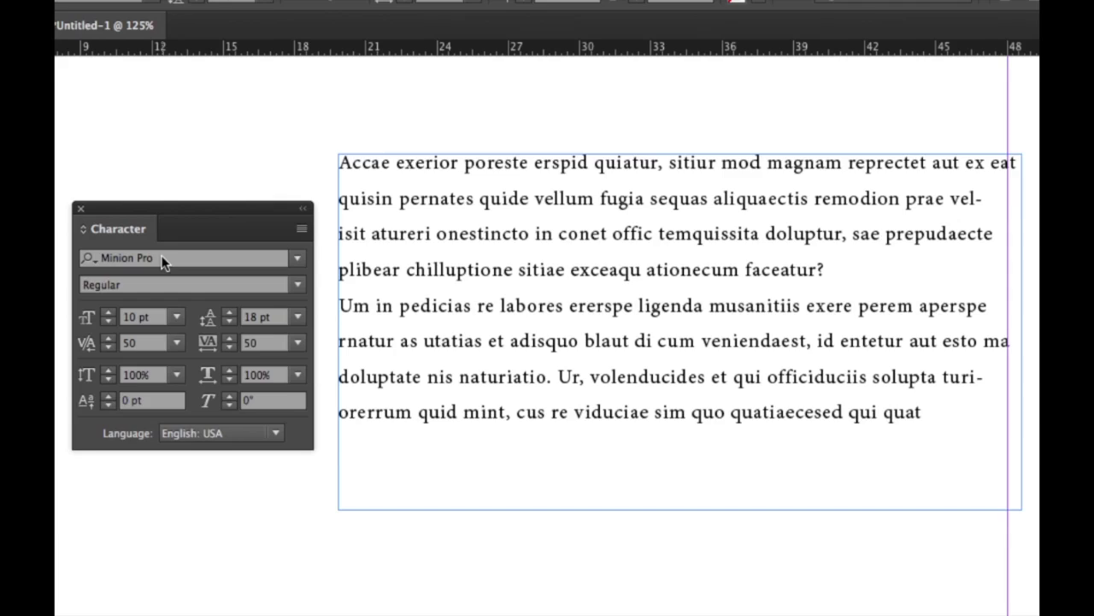
# Open the kerning choices for the gap between the d and the u in "viduciae"
pyautogui.click(604, 412)
pyautogui.click(176, 342)
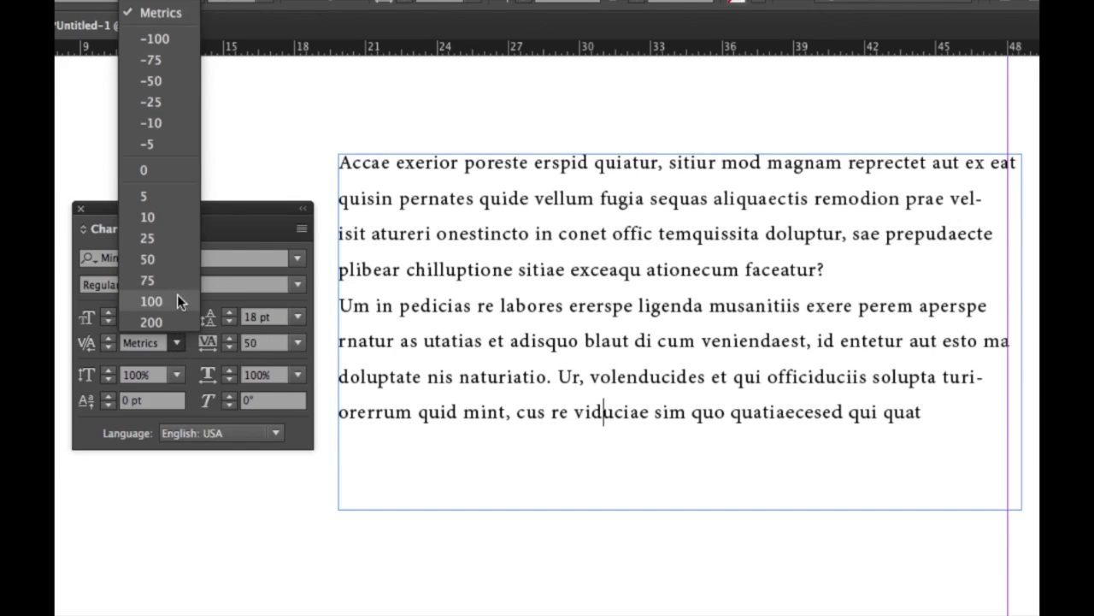